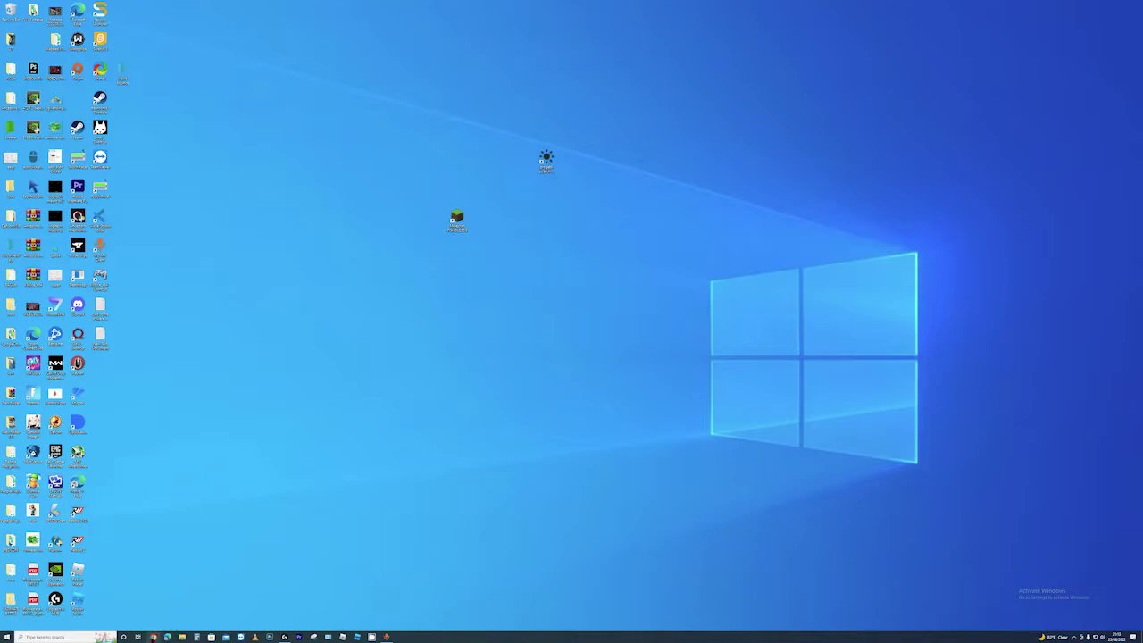
Launch Chrome, move its window higher, and open the Aternos site from the new-tab shortcut
{"action": "left_click", "coordinate": [152, 637]}
{"action": "left_click_drag", "start_coordinate": [645, 309], "coordinate": [624, 230]}
{"action": "left_click", "coordinate": [672, 378]}
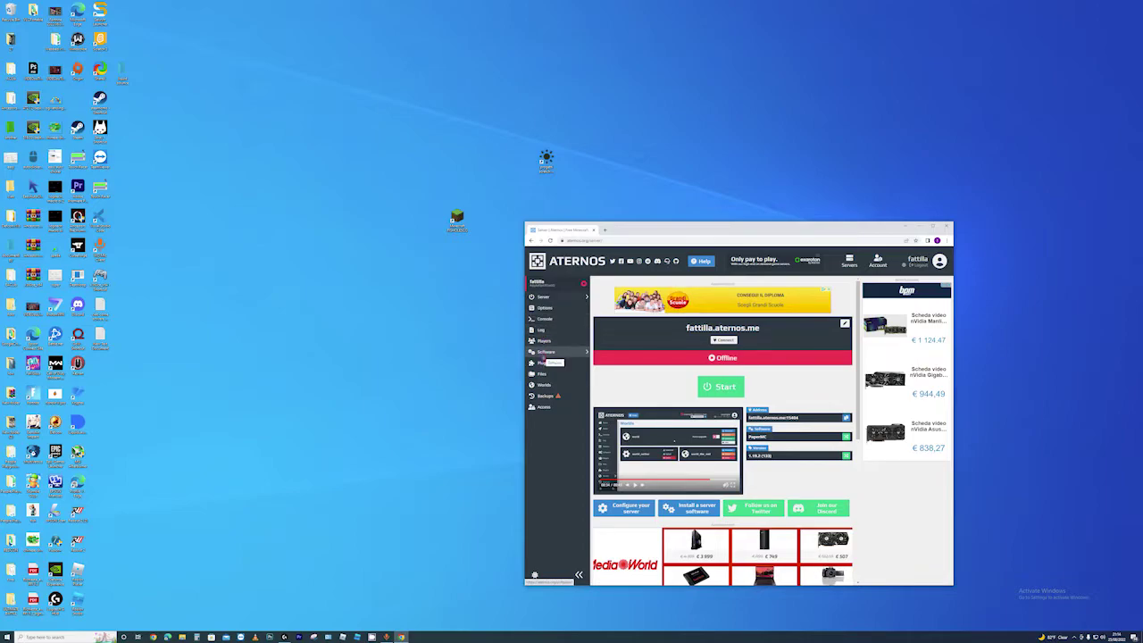
Install Paper 1.19.2 as the server software from the Paper/Bukkit version list
{"action": "left_click", "coordinate": [540, 356]}
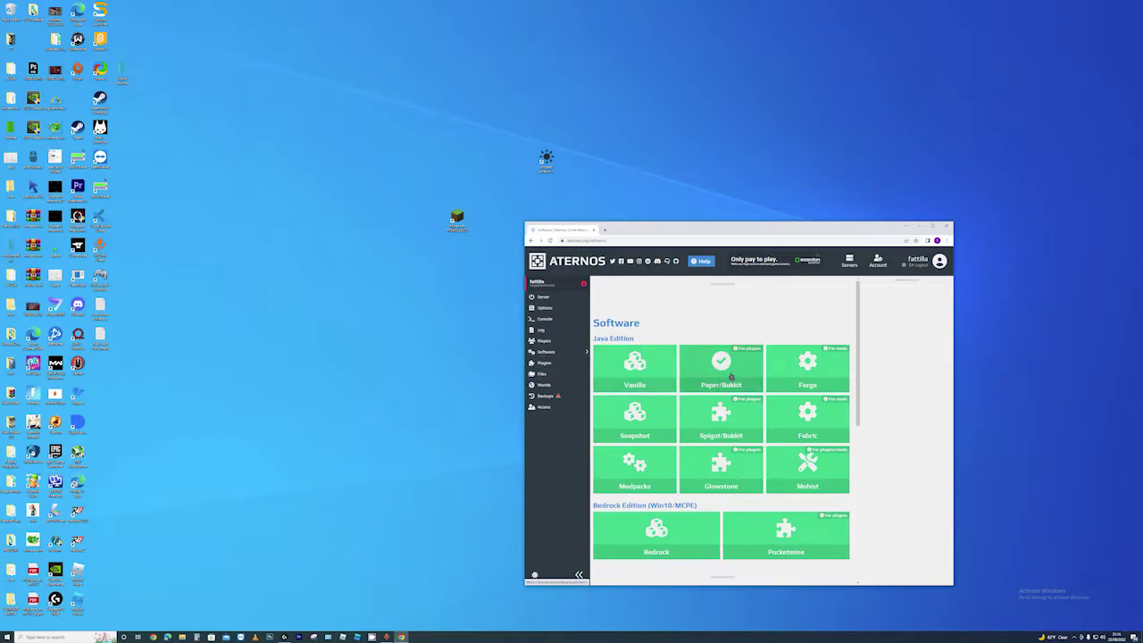
{"action": "left_click", "coordinate": [721, 366]}
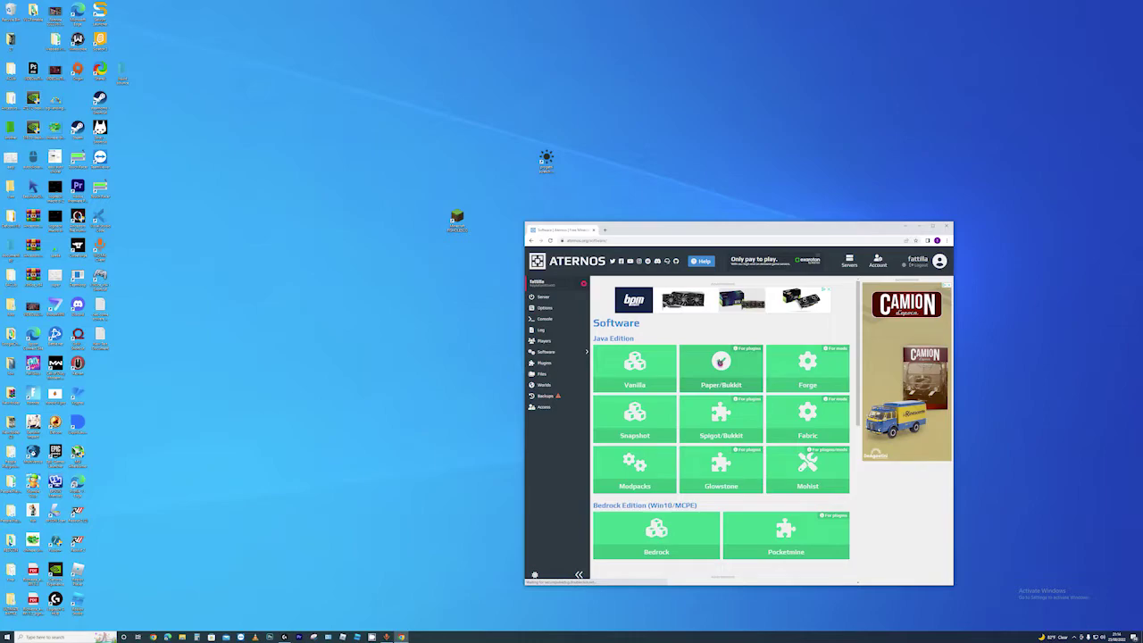
{"action": "left_click", "coordinate": [717, 372]}
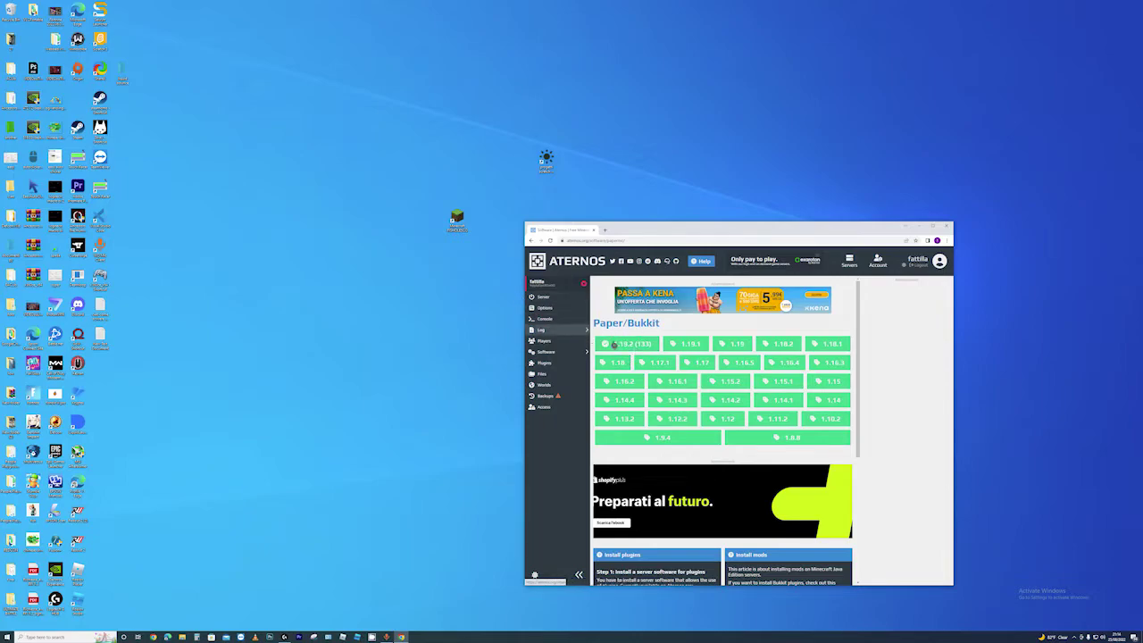
{"action": "left_click", "coordinate": [607, 344]}
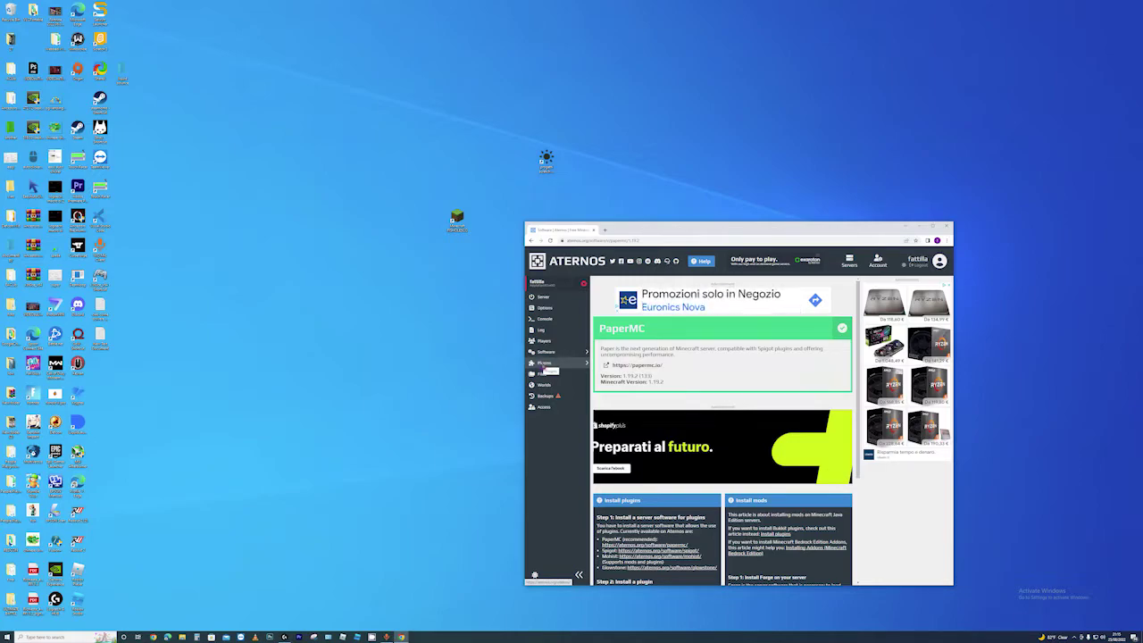
Search the plugin catalogue for 'Authme' and open the AuthMe Reloaded plugin page
{"action": "left_click", "coordinate": [544, 365]}
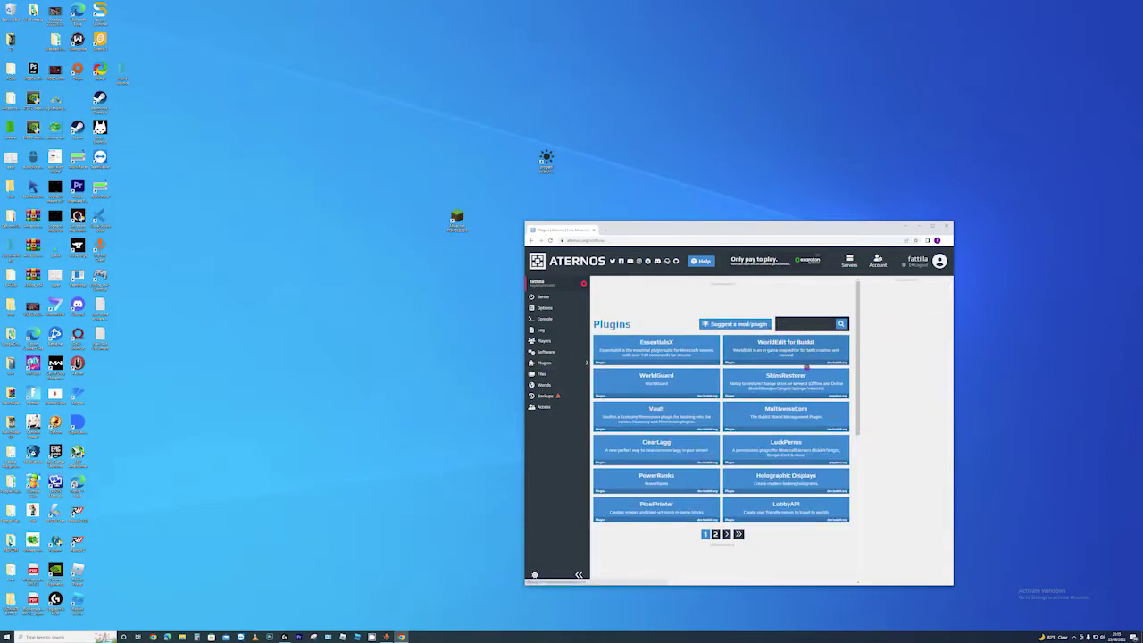
{"action": "type", "text": "A"}
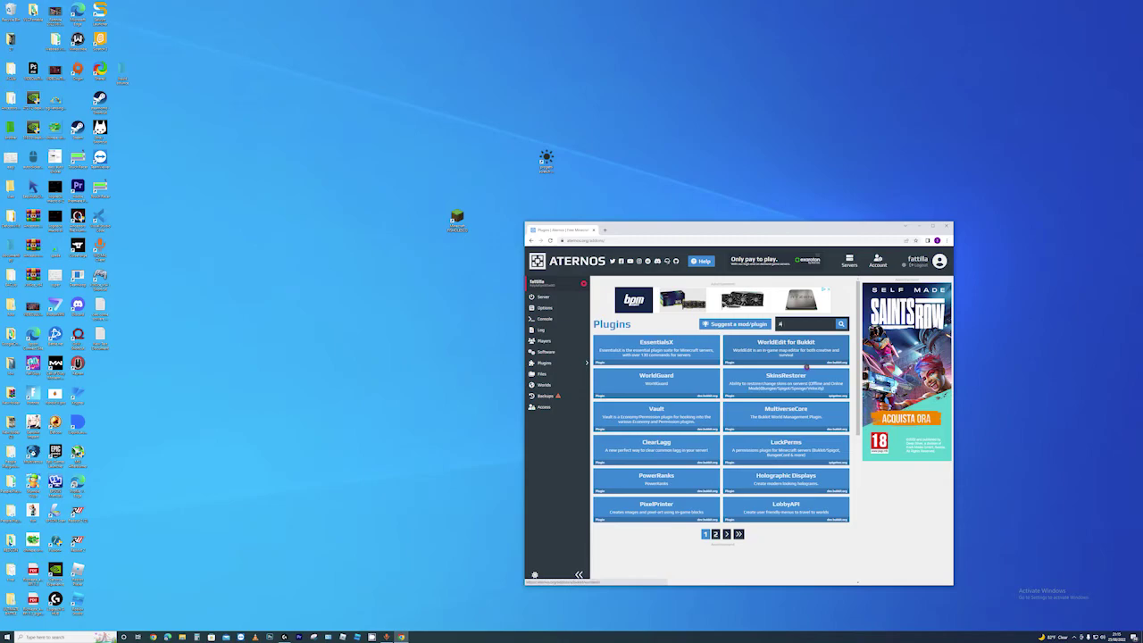
{"action": "type", "text": "uthme"}
{"action": "key", "text": "Return"}
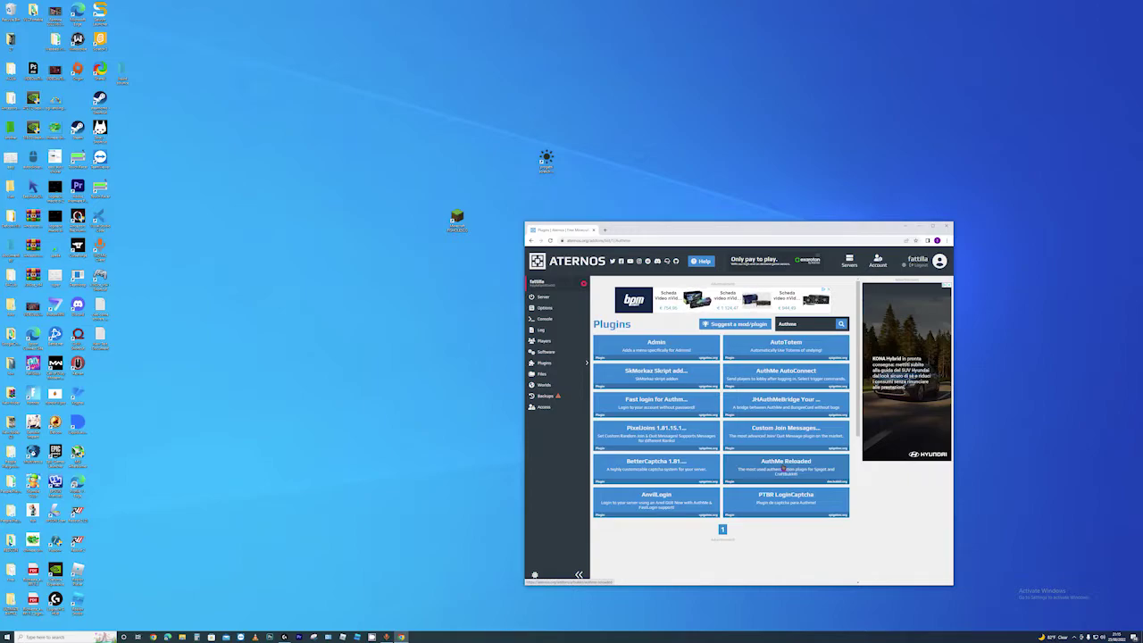
{"action": "left_click", "coordinate": [783, 468]}
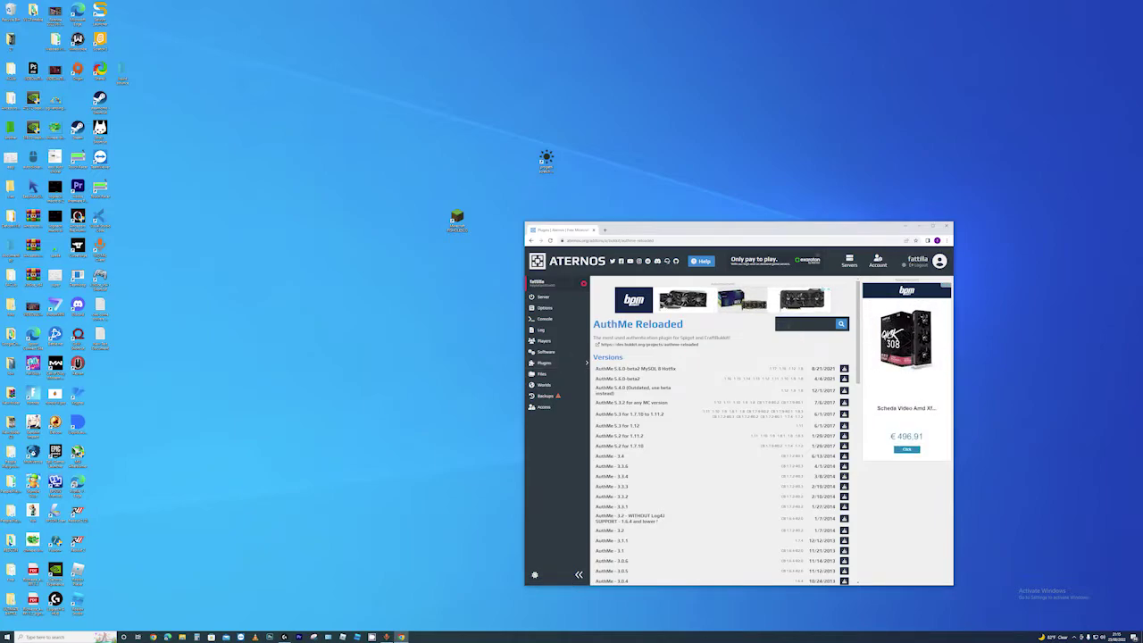
Search the plugins for 'cclogger' and open the CCLogger result page
{"action": "left_click", "coordinate": [780, 324]}
{"action": "type", "text": "cclogge"}
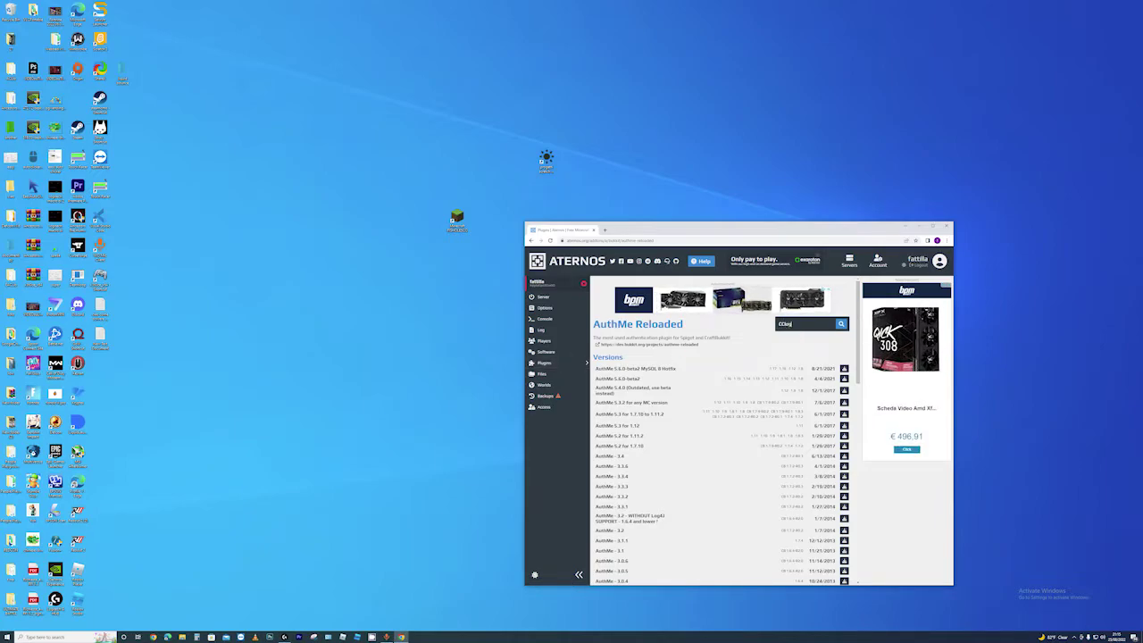
{"action": "type", "text": "r"}
{"action": "key", "text": "Return"}
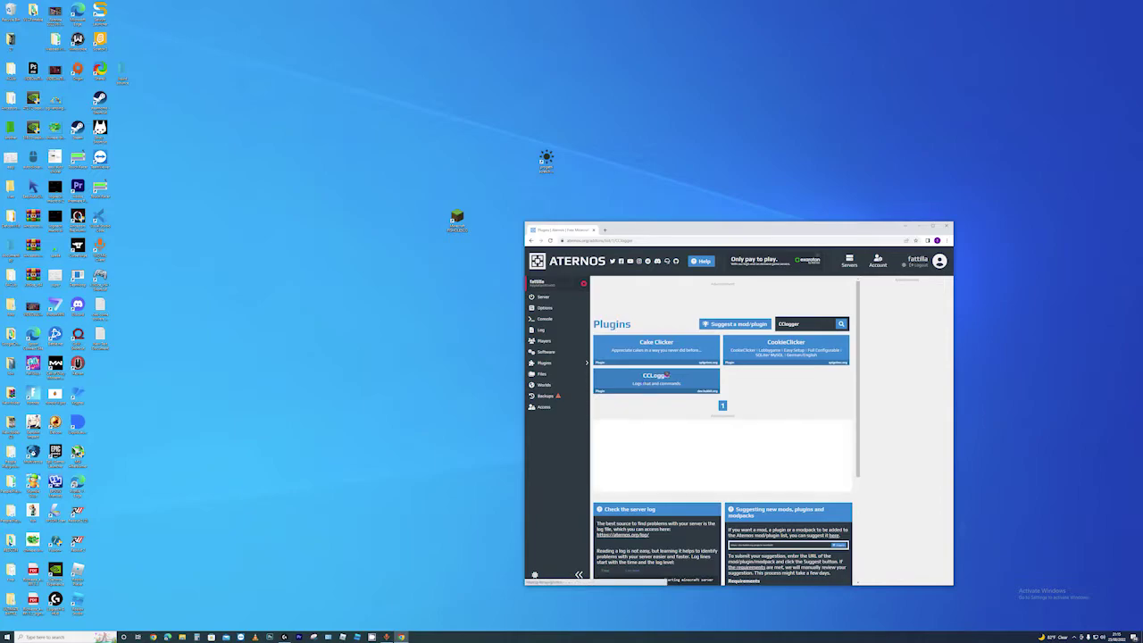
{"action": "left_click", "coordinate": [669, 380]}
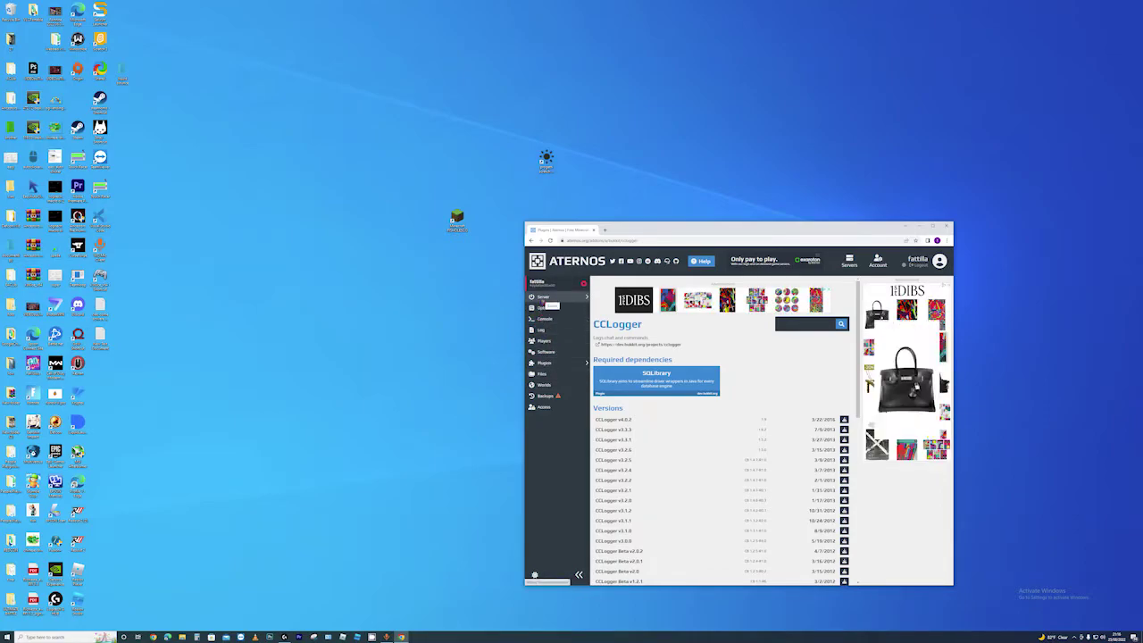
Start the Aternos server, allow its browser notifications, and launch TLauncher from the desktop
{"action": "left_click", "coordinate": [546, 297]}
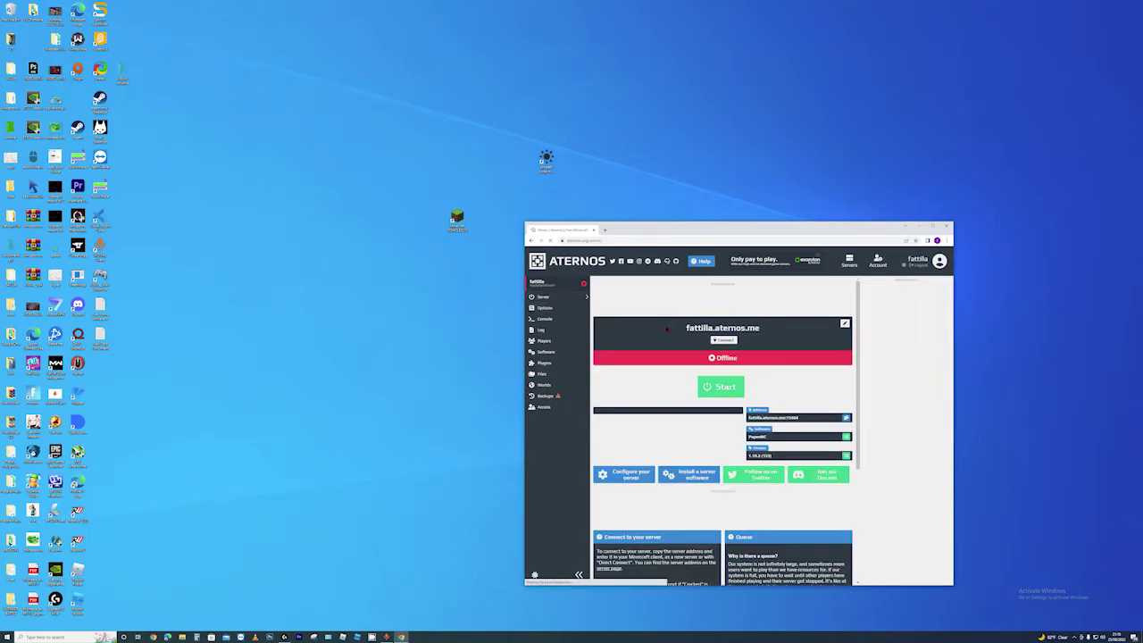
{"action": "left_click", "coordinate": [711, 390]}
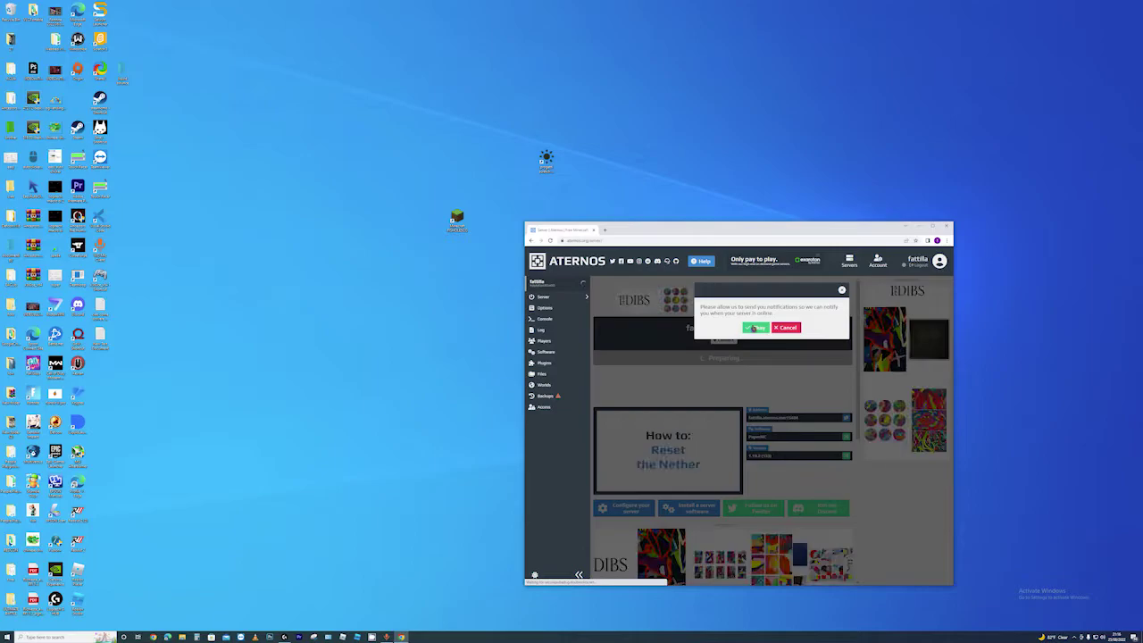
{"action": "left_click", "coordinate": [754, 326]}
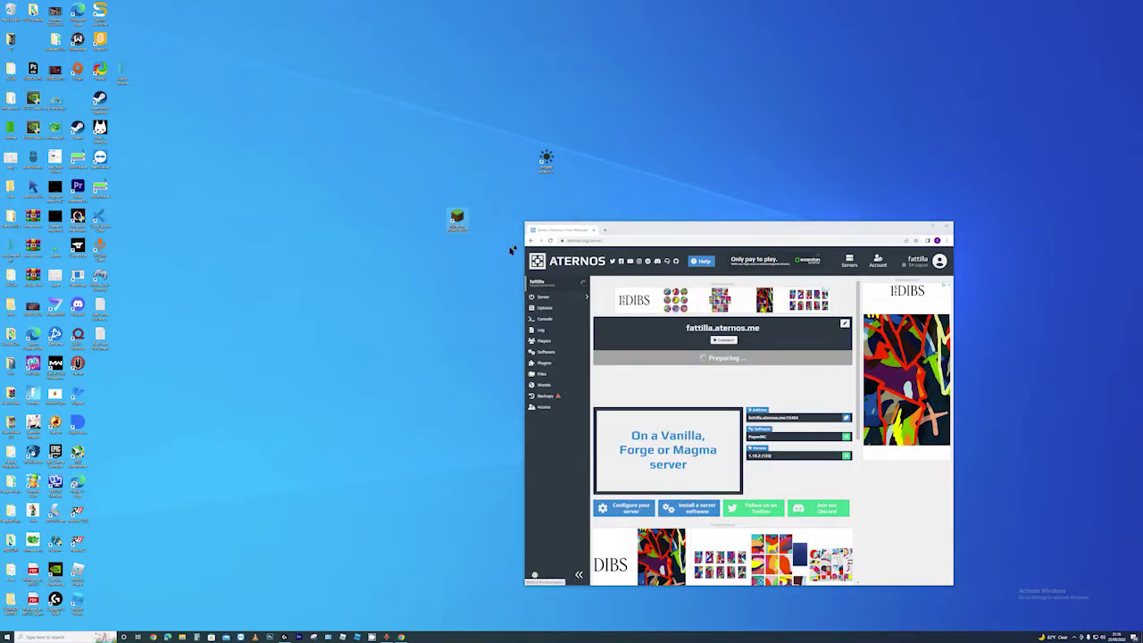
{"action": "double_click", "coordinate": [456, 217]}
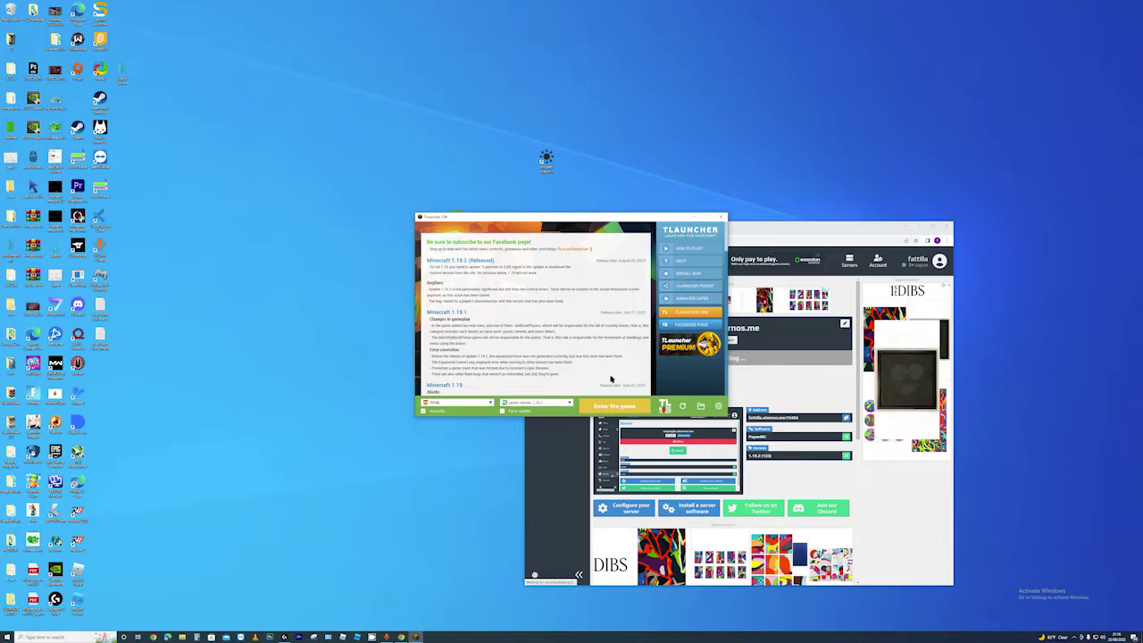
Launch Minecraft 1.19.2 from TLauncher with 'Enter the game'
{"action": "left_click", "coordinate": [592, 409]}
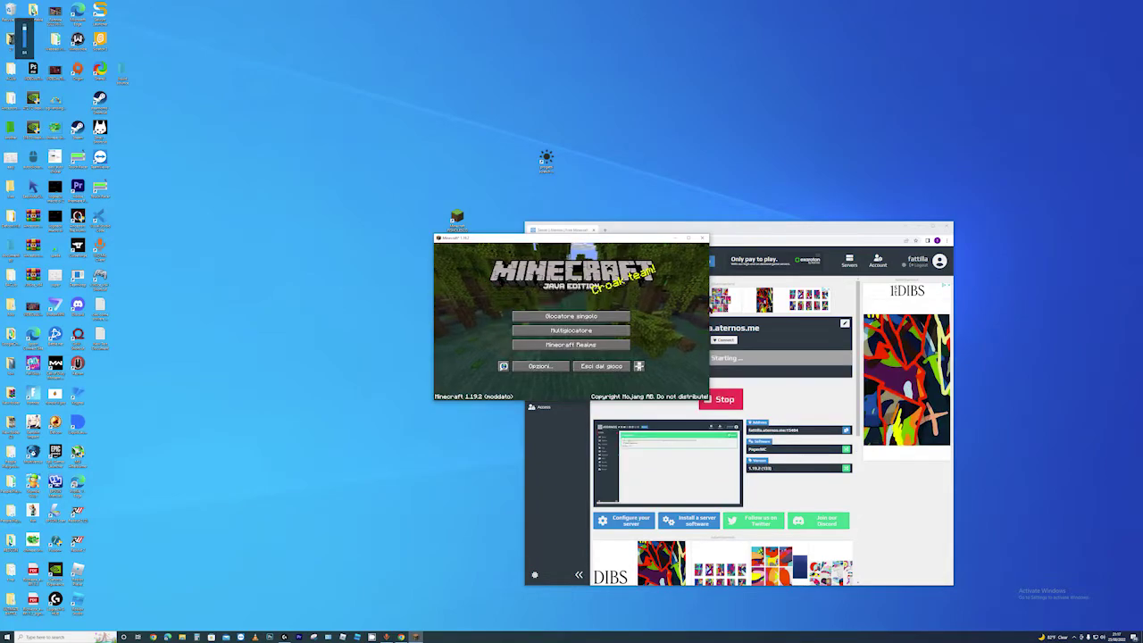
Switch to Minecraft, then open and refresh the multiplayer server list
{"action": "left_click", "coordinate": [763, 396]}
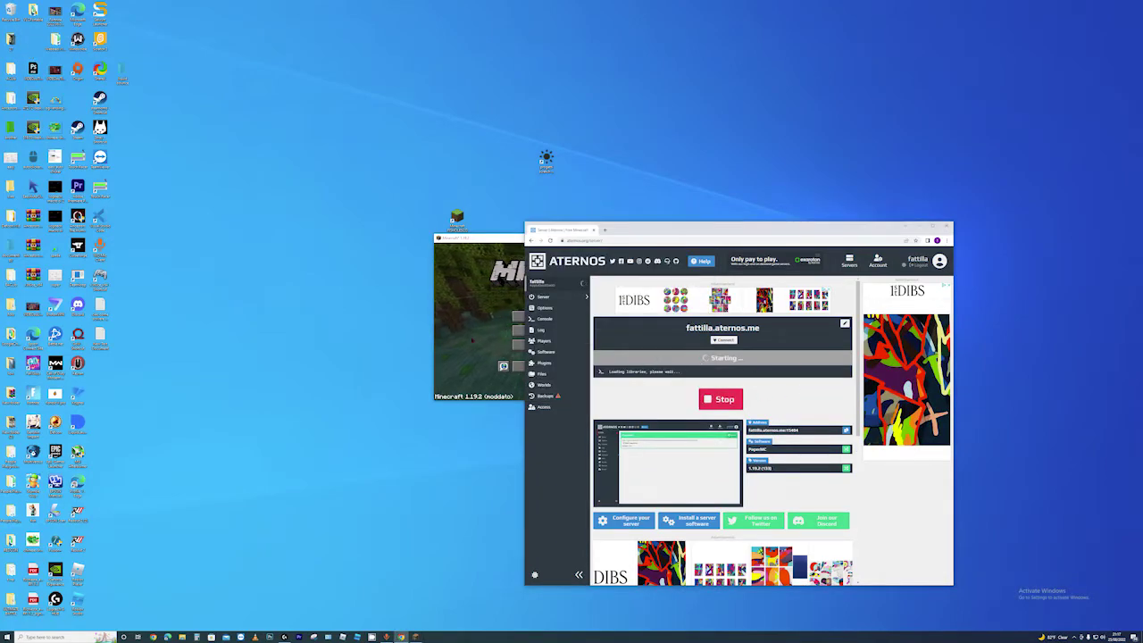
{"action": "left_click", "coordinate": [451, 259]}
{"action": "left_click", "coordinate": [553, 329]}
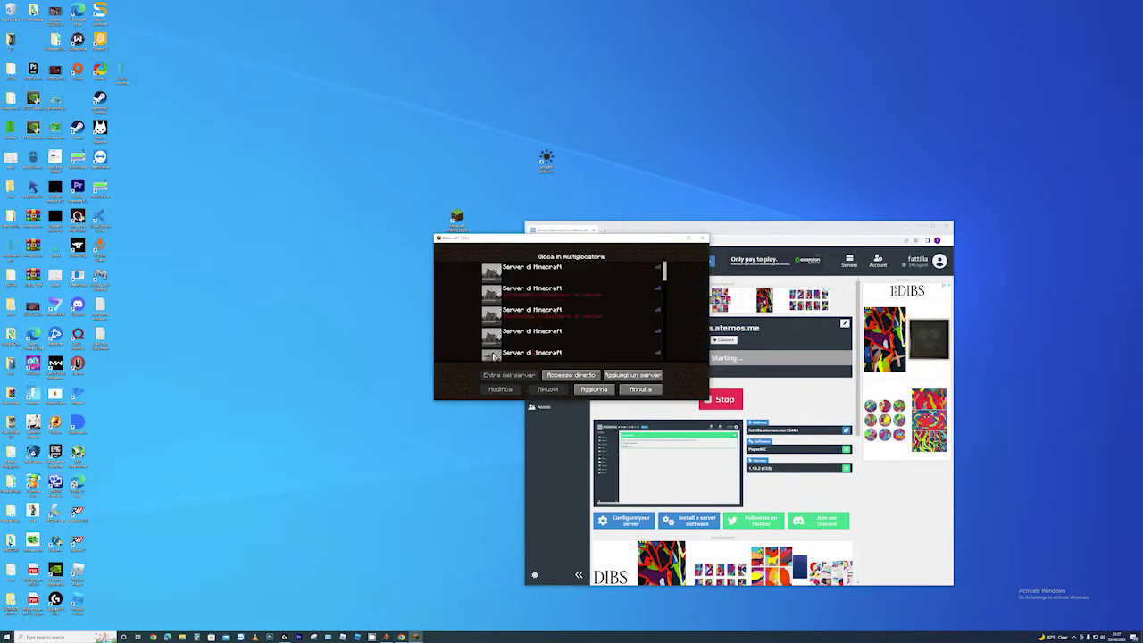
{"action": "scroll", "coordinate": [494, 348], "scroll_direction": "down", "scroll_amount": 5}
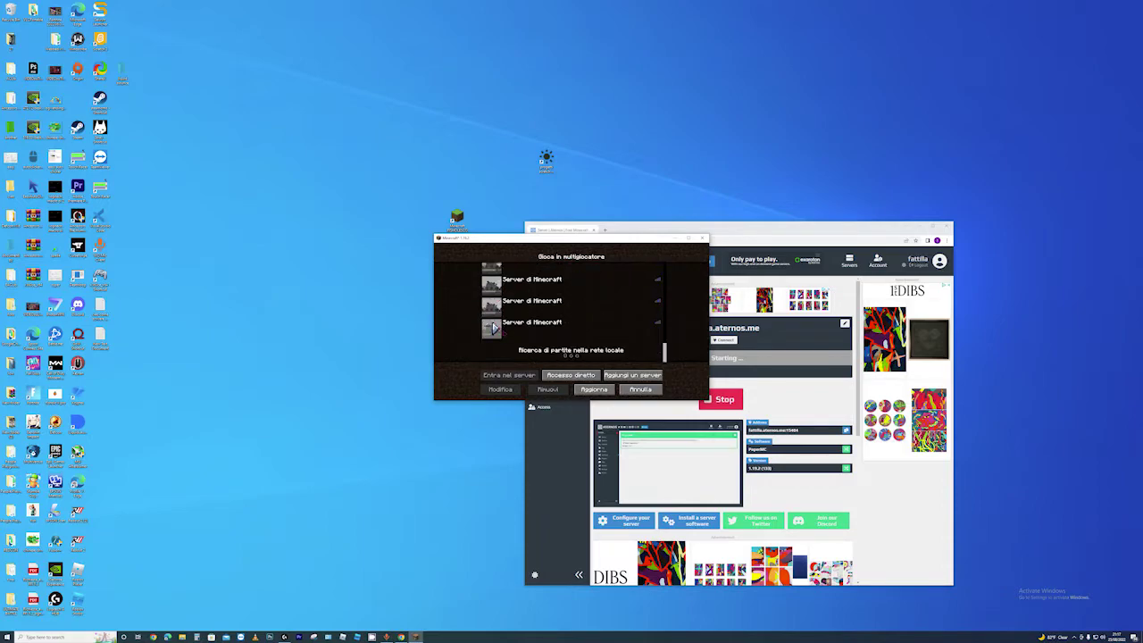
{"action": "left_click", "coordinate": [609, 390]}
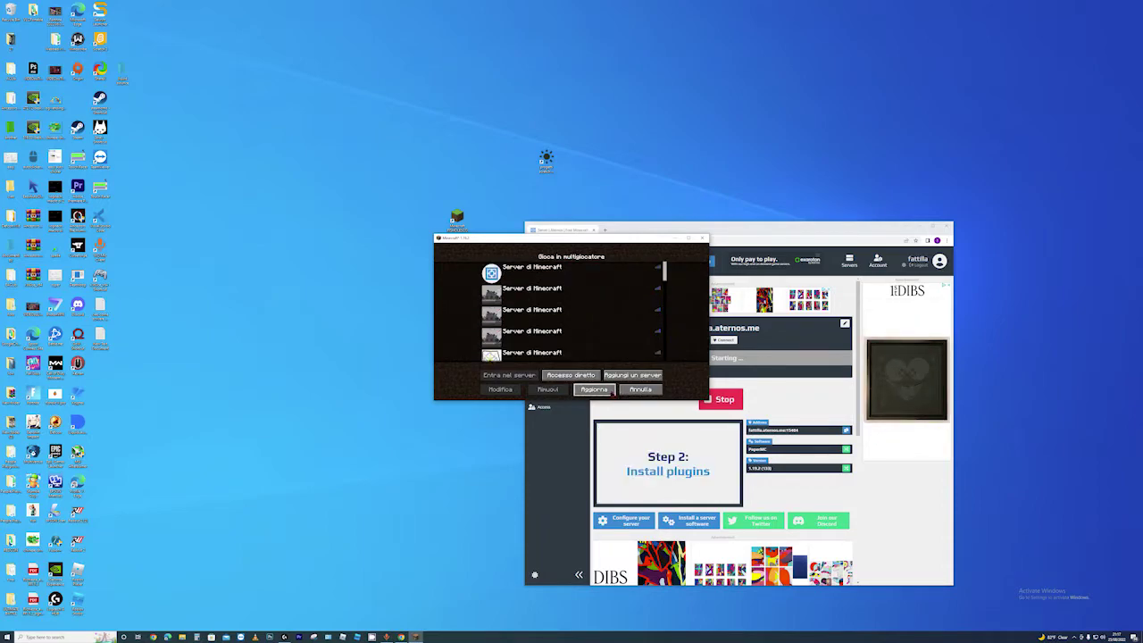
Scroll down and select the third 'Server di Minecraft' entry, then bring Aternos forward
{"action": "scroll", "coordinate": [581, 302], "scroll_direction": "down", "scroll_amount": 2}
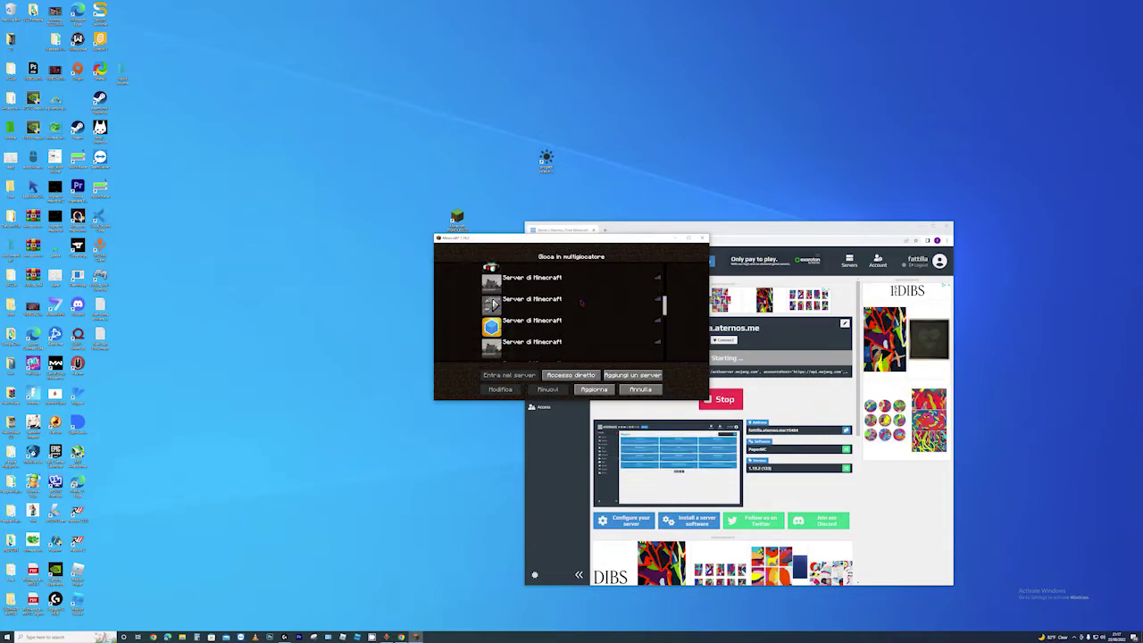
{"action": "scroll", "coordinate": [581, 301], "scroll_direction": "down", "scroll_amount": 2}
{"action": "scroll", "coordinate": [579, 298], "scroll_direction": "down", "scroll_amount": 2}
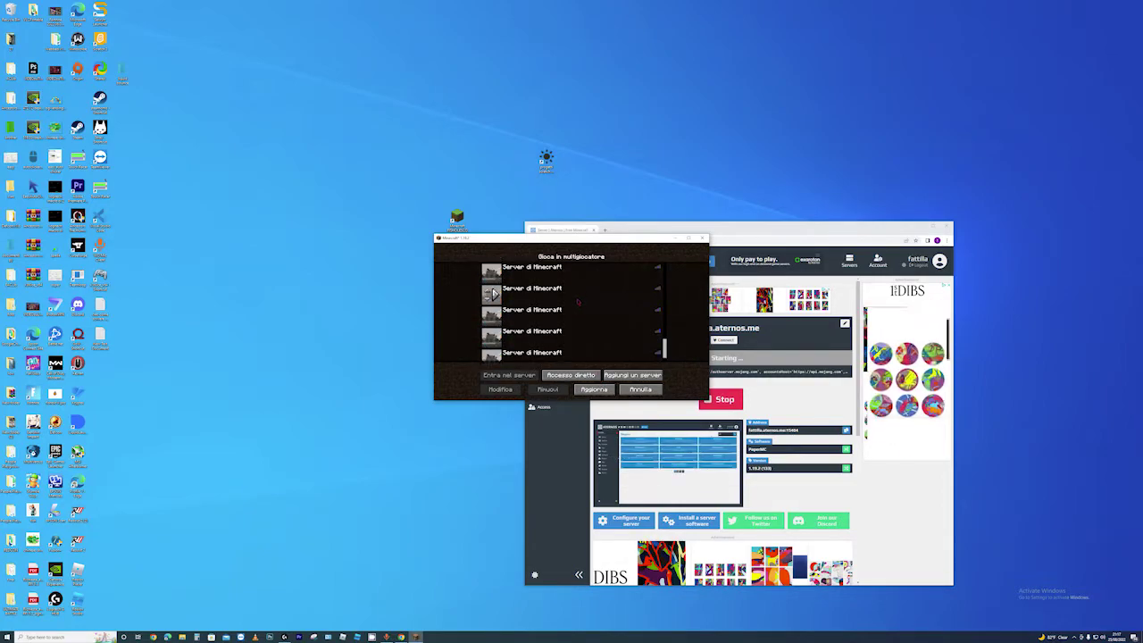
{"action": "left_click", "coordinate": [509, 330]}
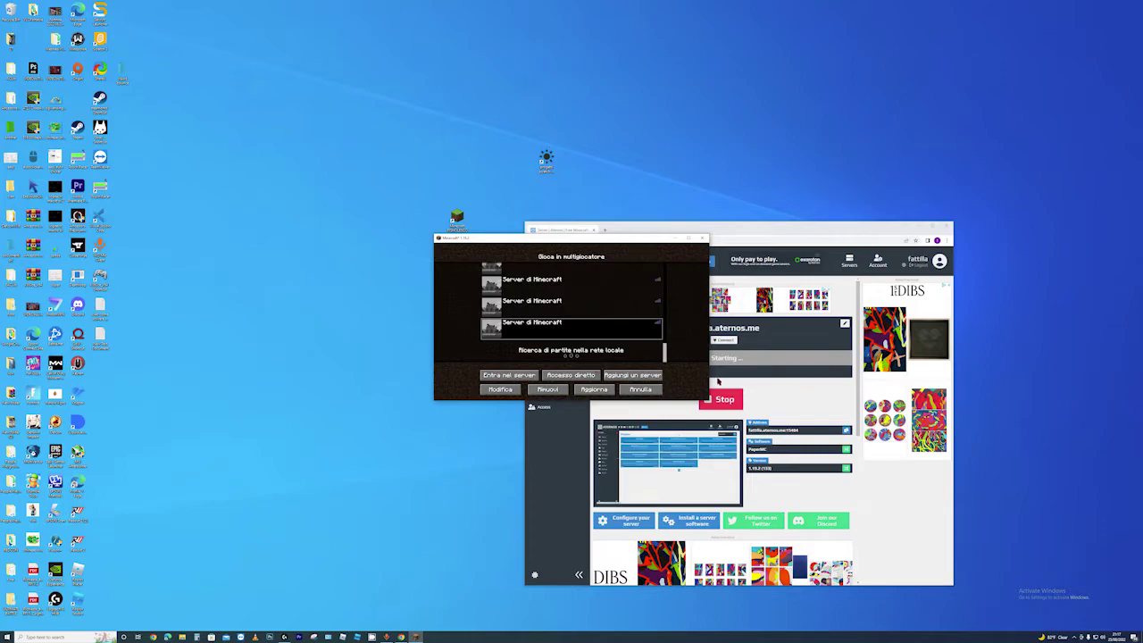
{"action": "left_click", "coordinate": [717, 381]}
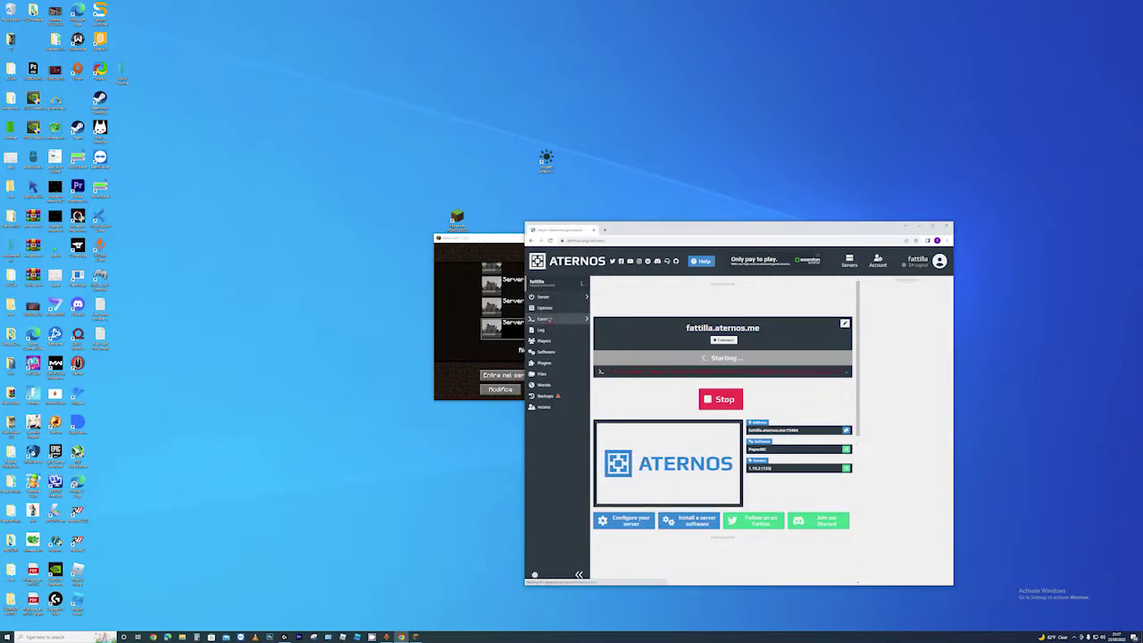
Open the Aternos Console to follow the startup log, selecting then clearing its text
{"action": "left_click", "coordinate": [547, 319]}
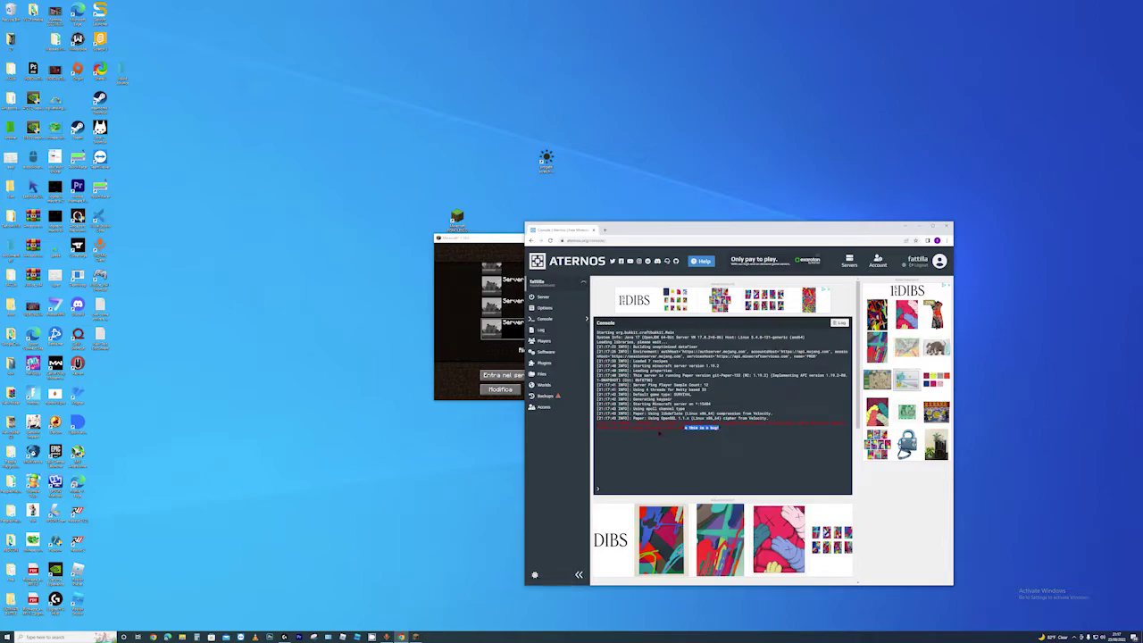
{"action": "mouse_move", "coordinate": [600, 426]}
{"action": "left_mouse_down"}
{"action": "mouse_move", "coordinate": [583, 425]}
{"action": "mouse_move", "coordinate": [597, 427]}
{"action": "left_mouse_up"}
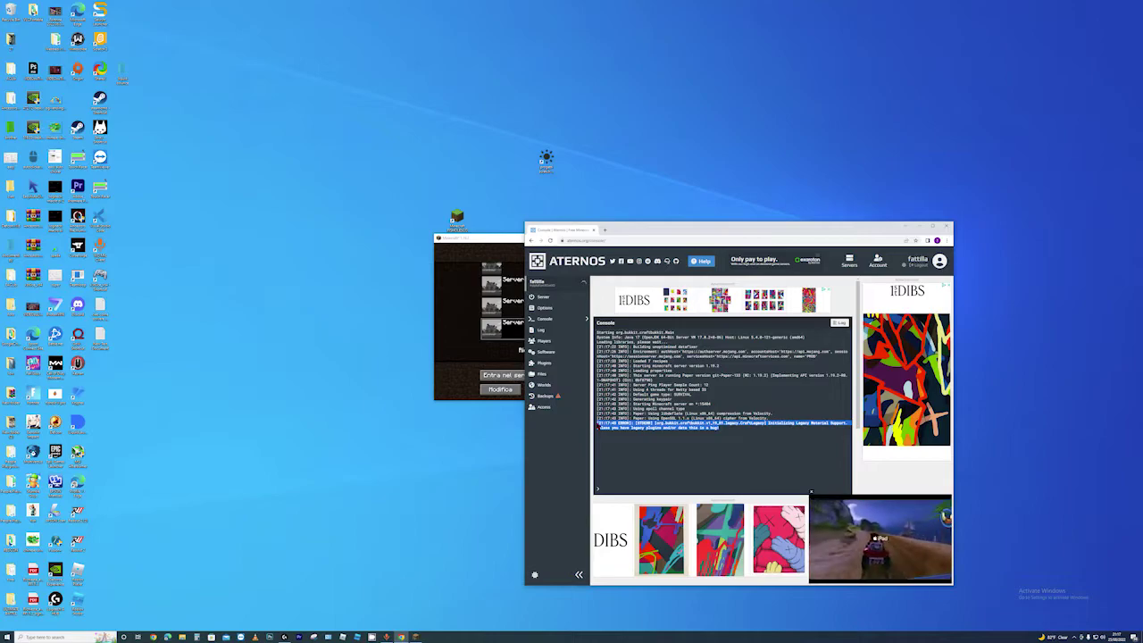
{"action": "left_click", "coordinate": [597, 427]}
{"action": "left_click", "coordinate": [715, 430]}
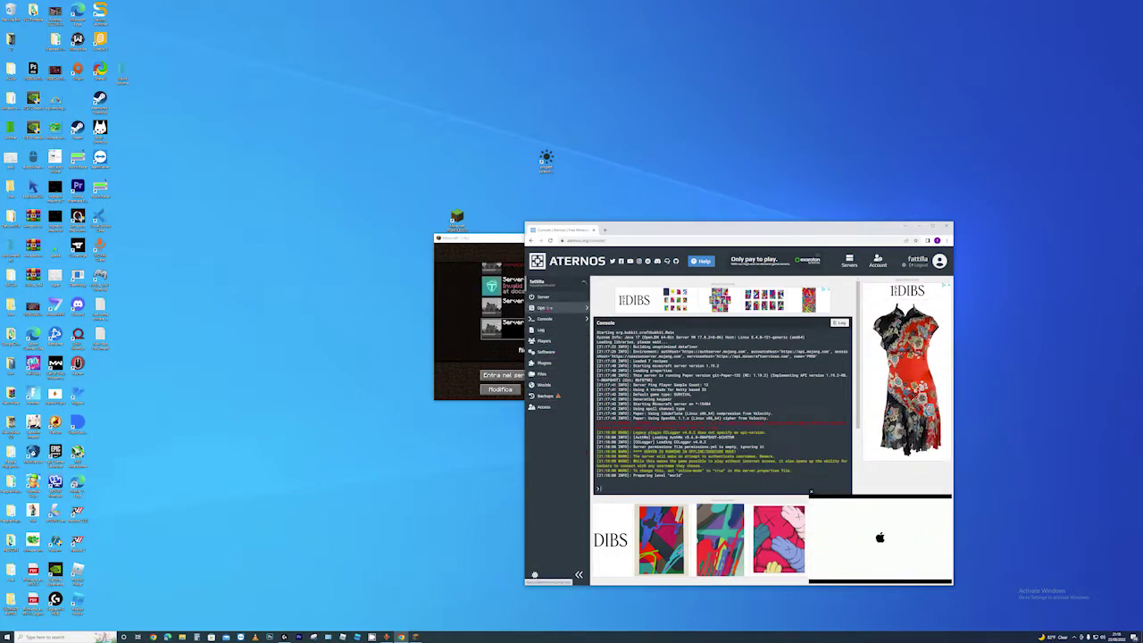
Browse the server.properties options, then return to the overview showing the server Online
{"action": "left_click", "coordinate": [544, 308]}
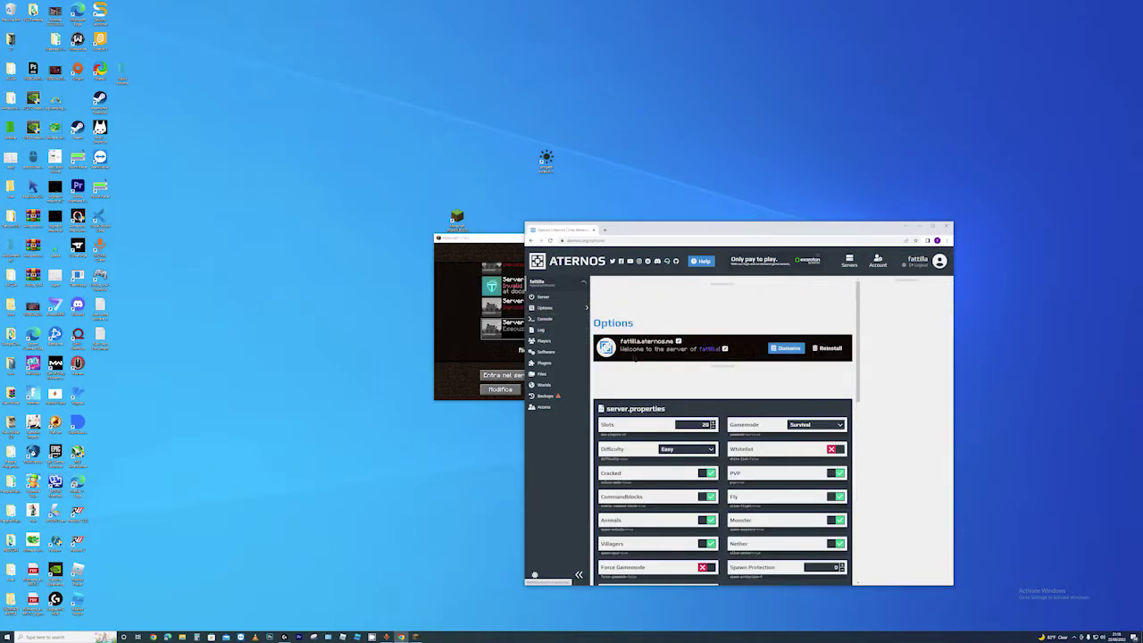
{"action": "scroll", "coordinate": [669, 375], "scroll_direction": "down", "scroll_amount": 3}
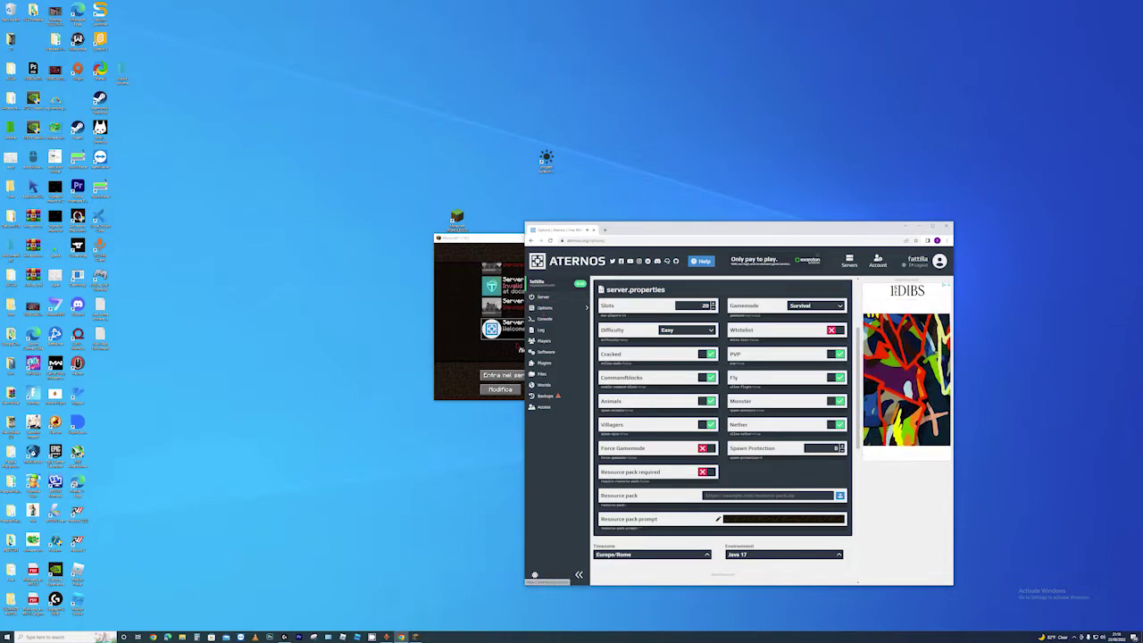
{"action": "left_click", "coordinate": [541, 296]}
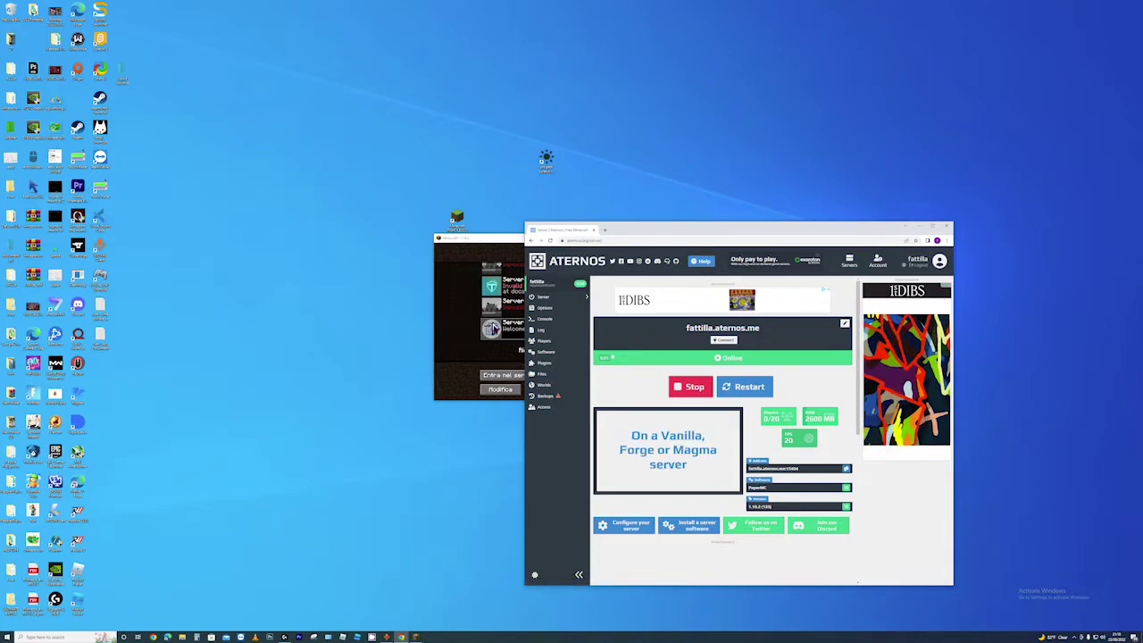
Join the Aternos server from Minecraft and log in to AuthMe with /login and the account password
{"action": "left_click", "coordinate": [501, 354]}
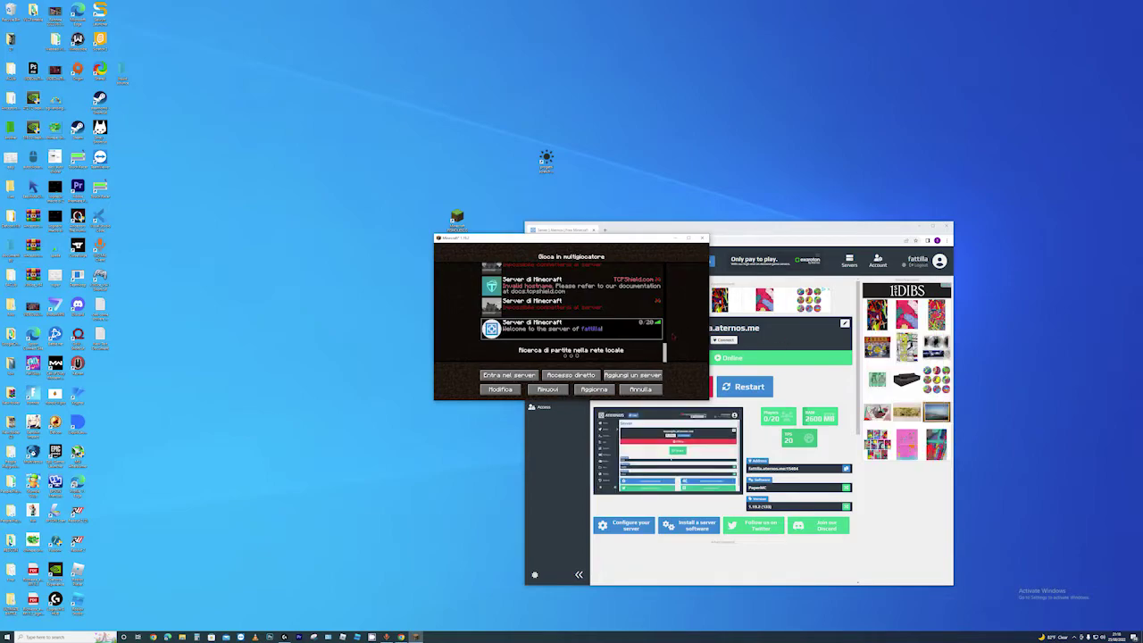
{"action": "left_click", "coordinate": [492, 329]}
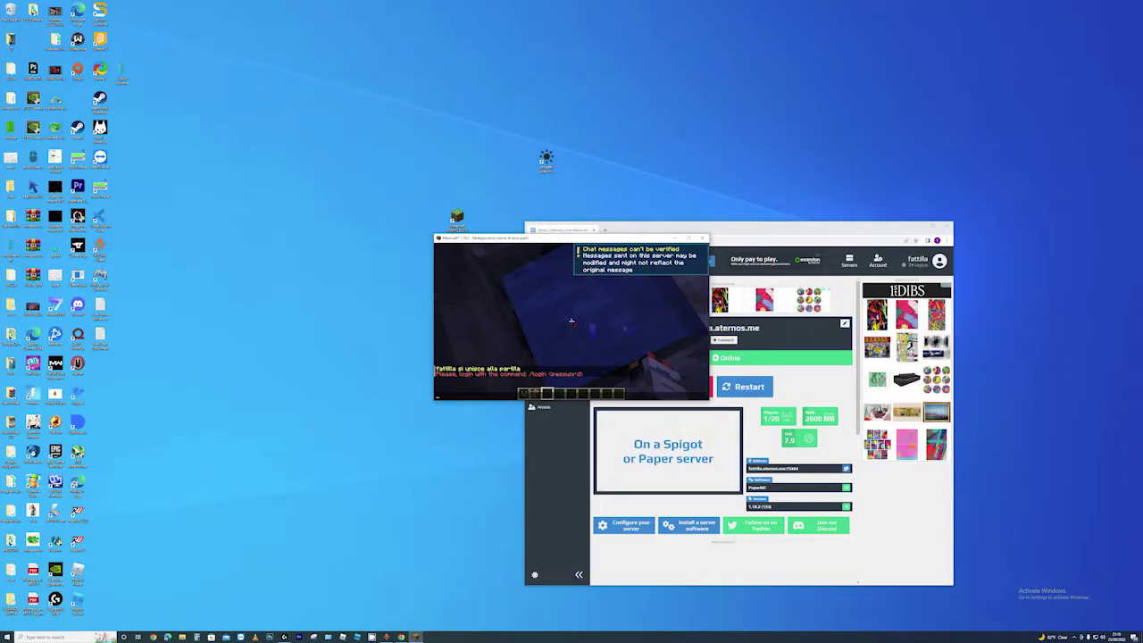
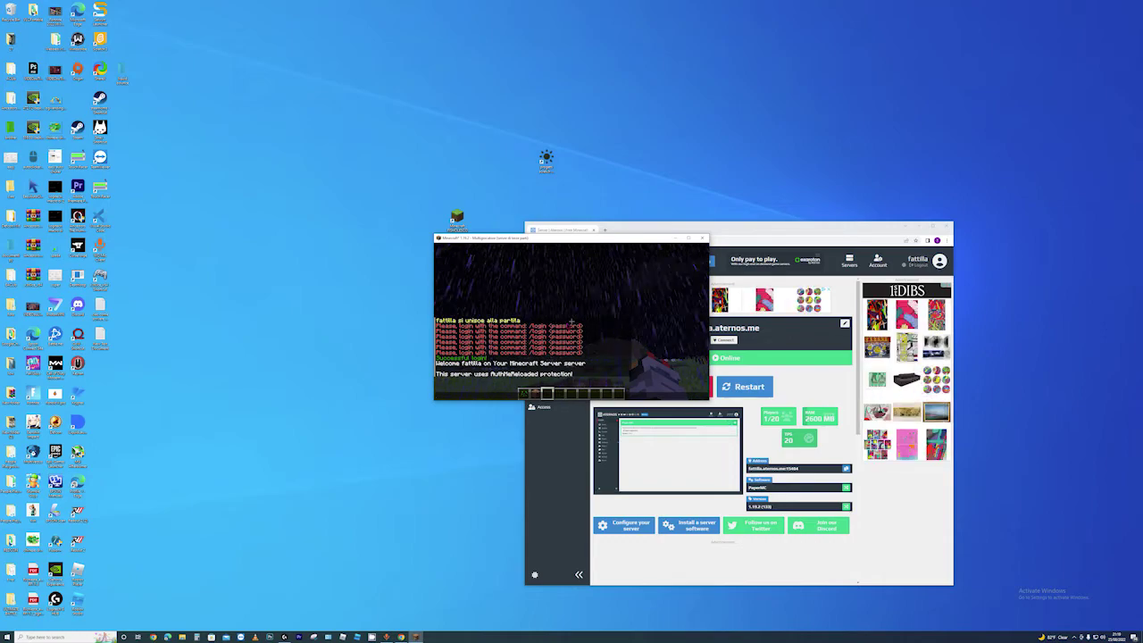
{"action": "key", "text": "Escape"}
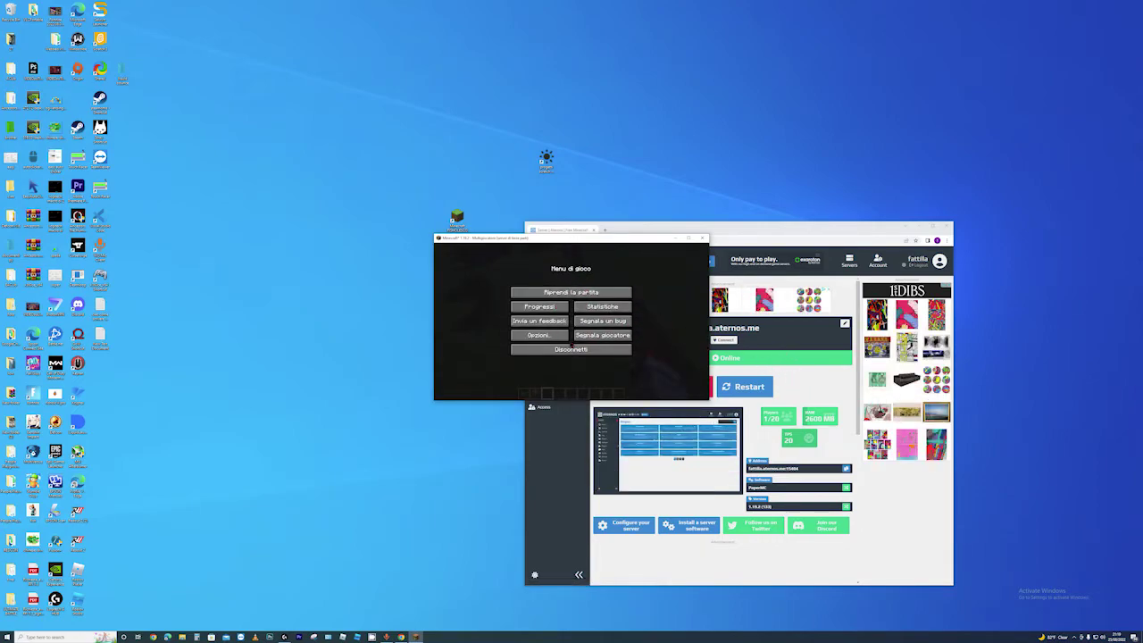
Recentre the Aternos browser and browse server Files to plugins > CCLogger > players
{"action": "left_click", "coordinate": [788, 376]}
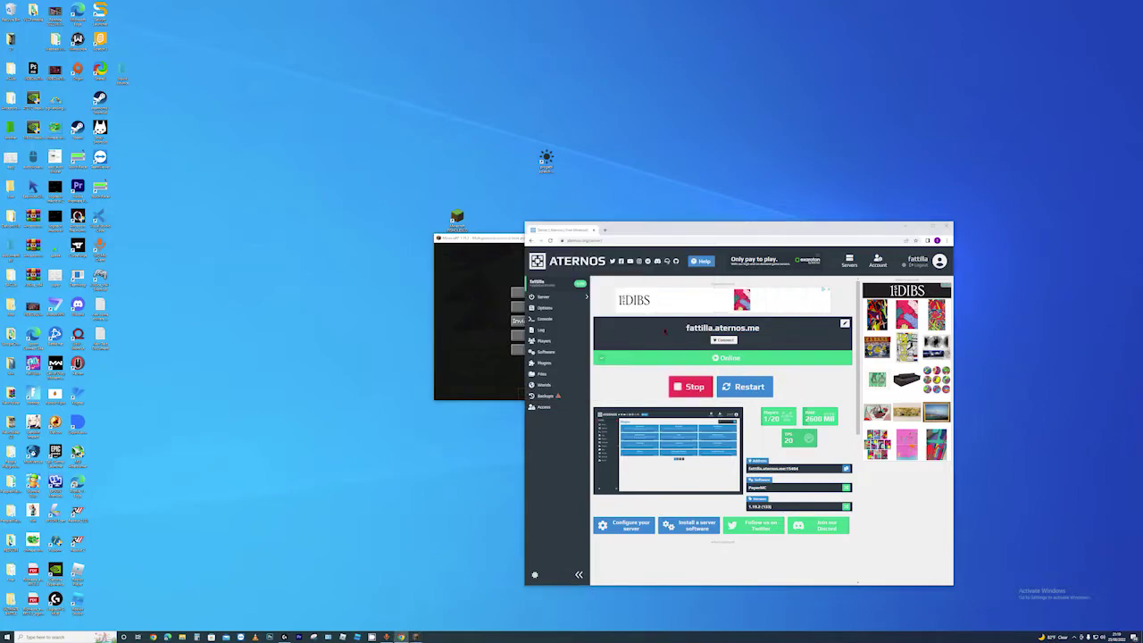
{"action": "left_click_drag", "start_coordinate": [639, 233], "coordinate": [514, 195]}
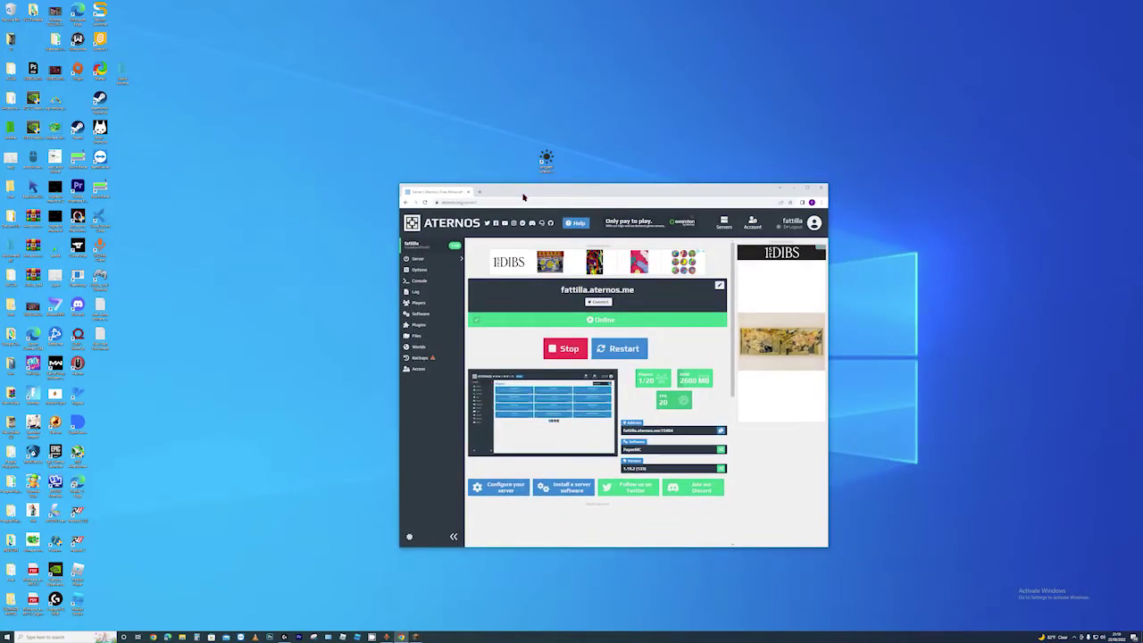
{"action": "left_click", "coordinate": [428, 336]}
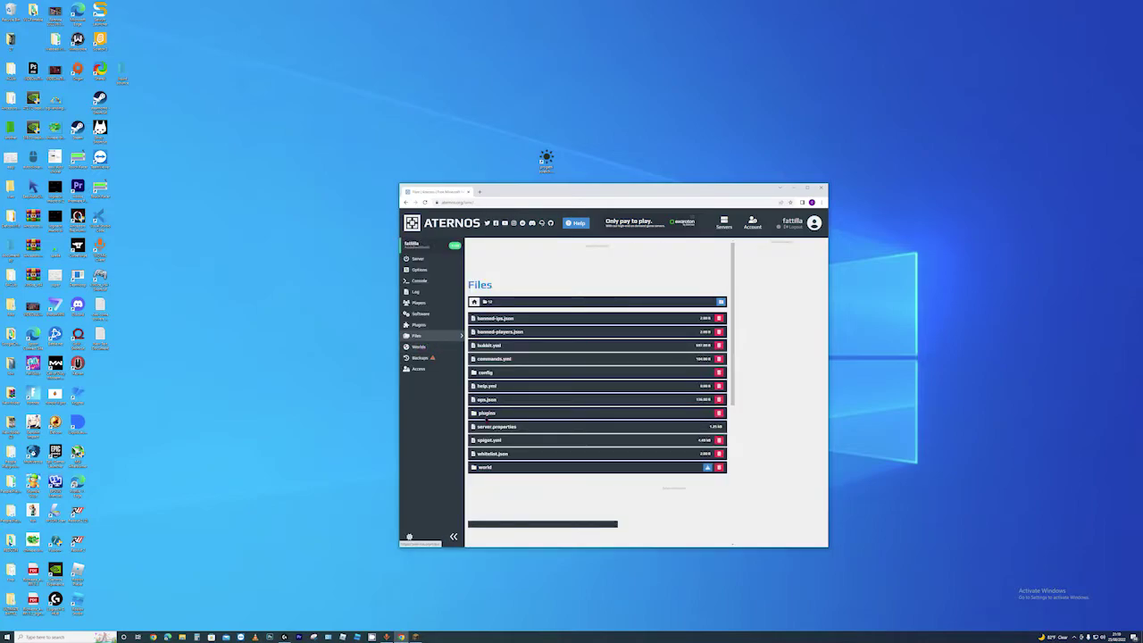
{"action": "left_click", "coordinate": [486, 413]}
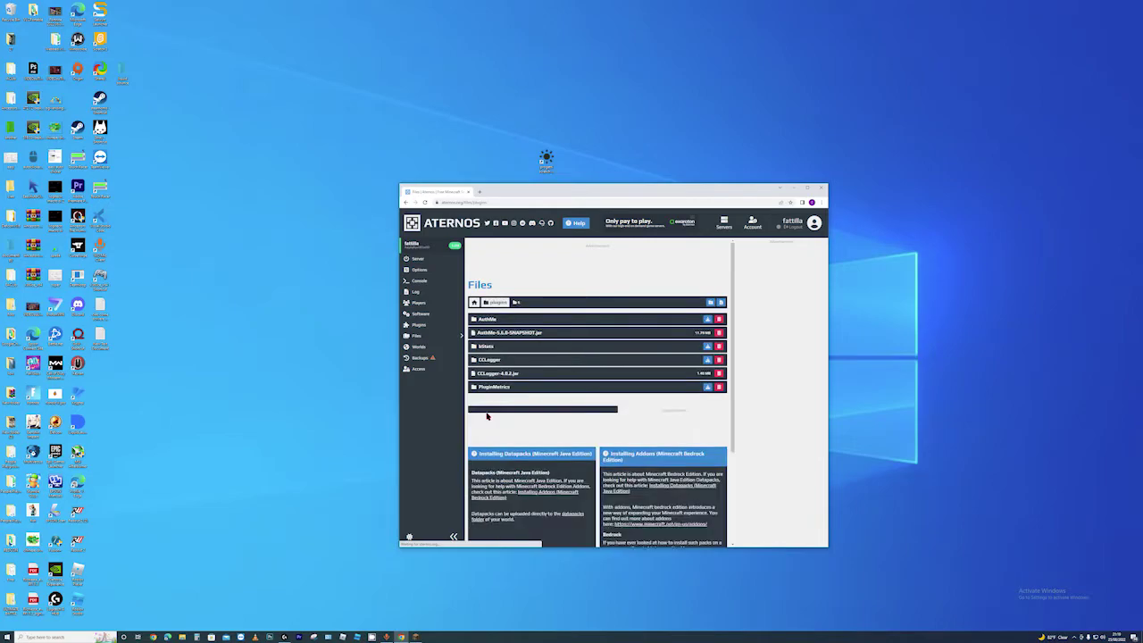
{"action": "left_click", "coordinate": [483, 359]}
{"action": "left_click", "coordinate": [487, 349]}
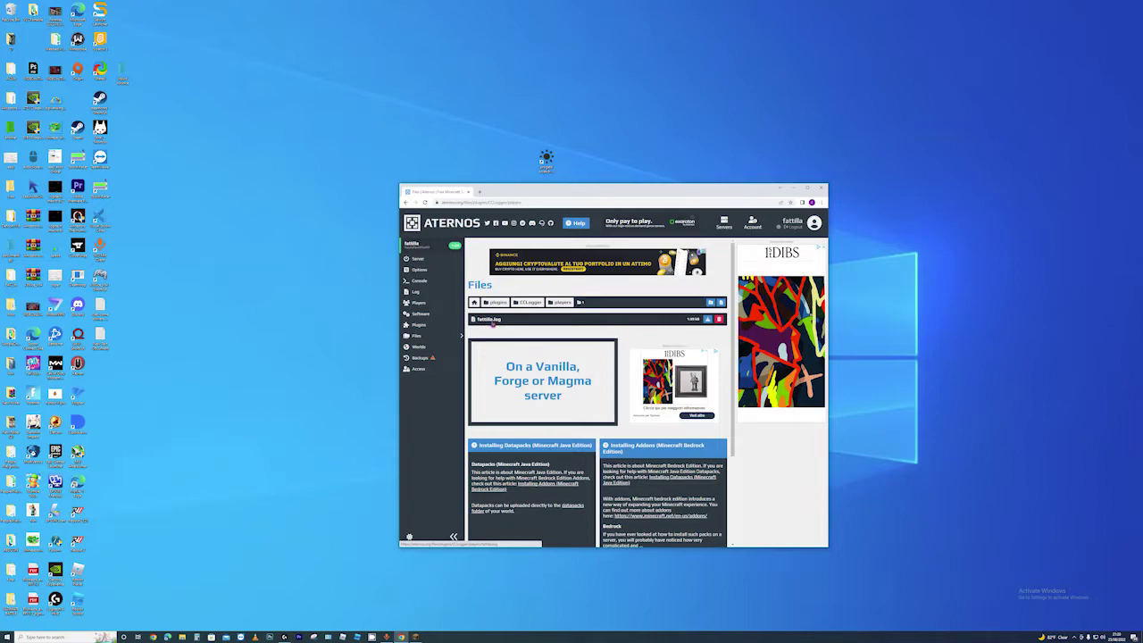
Open the logged-in player's .log file to view its recorded IP and password
{"action": "left_click", "coordinate": [490, 322]}
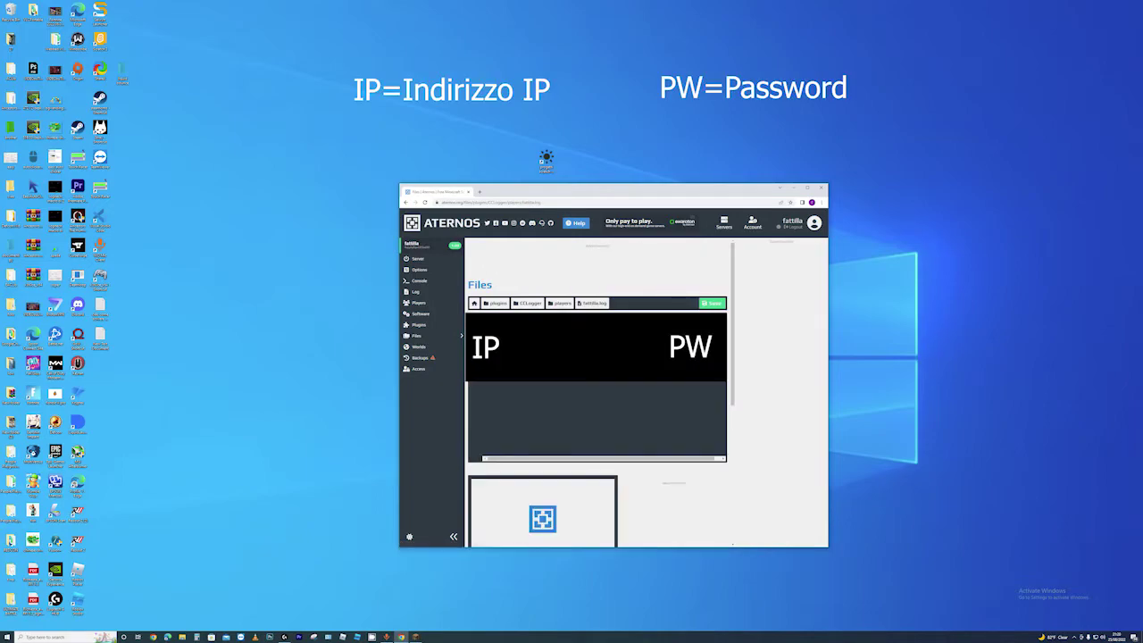